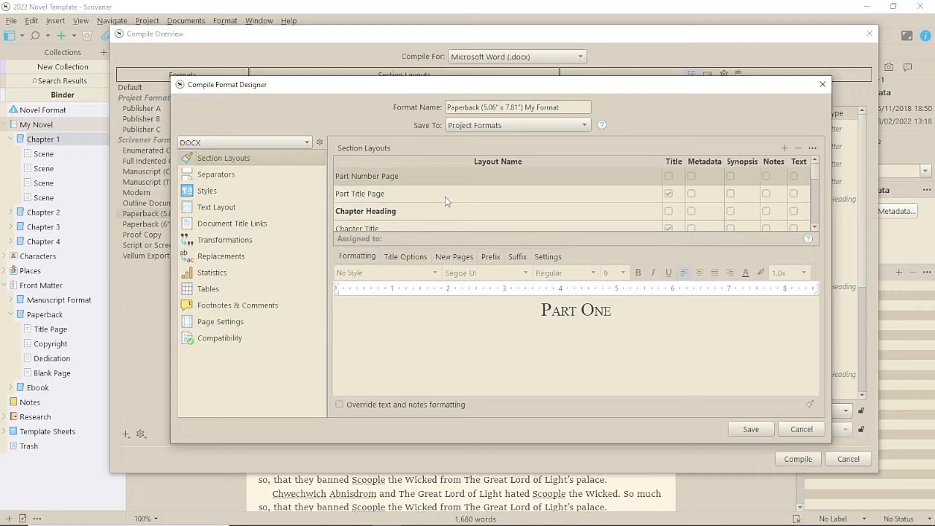
Apply the Title style to the Chapter Heading layout's sample number and reset its style to No Style
{"action": "left_click", "coordinate": [384, 212]}
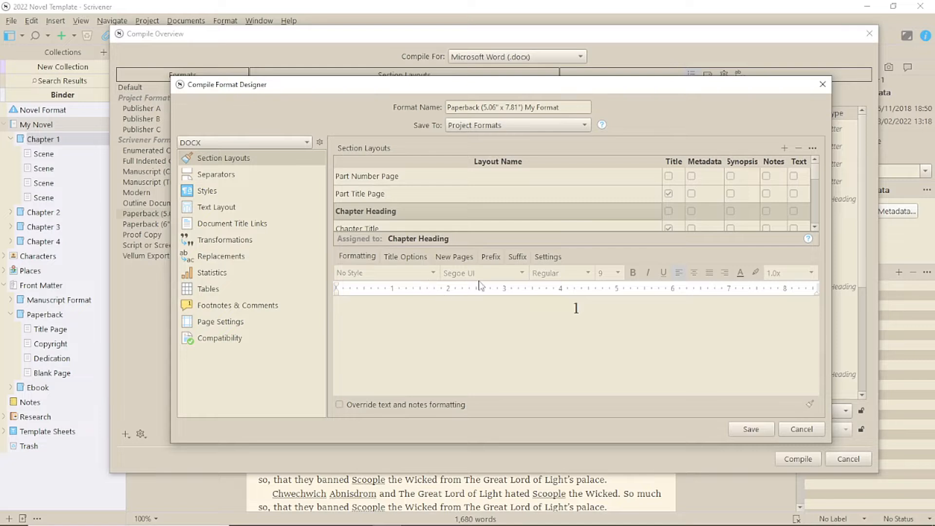
{"action": "left_click", "coordinate": [552, 307]}
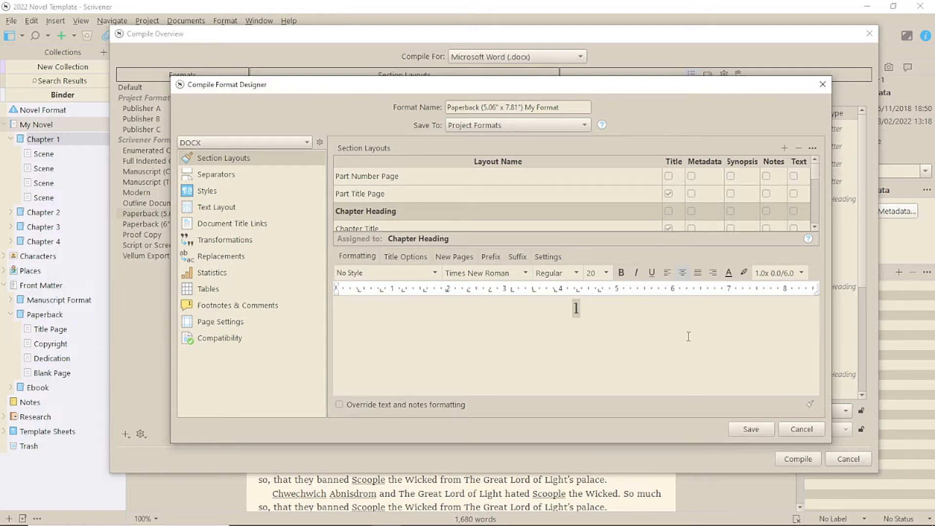
{"action": "left_click", "coordinate": [410, 274]}
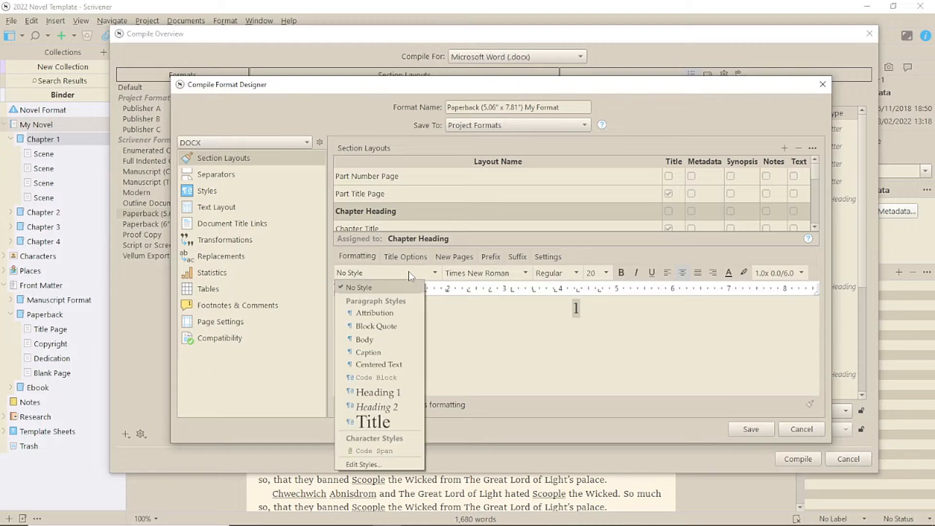
{"action": "left_click", "coordinate": [395, 421]}
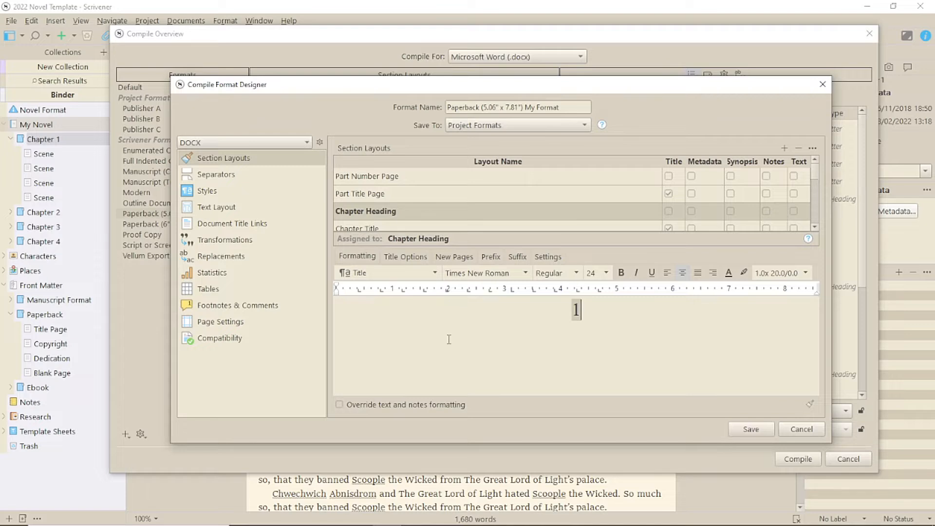
{"action": "left_click", "coordinate": [434, 272]}
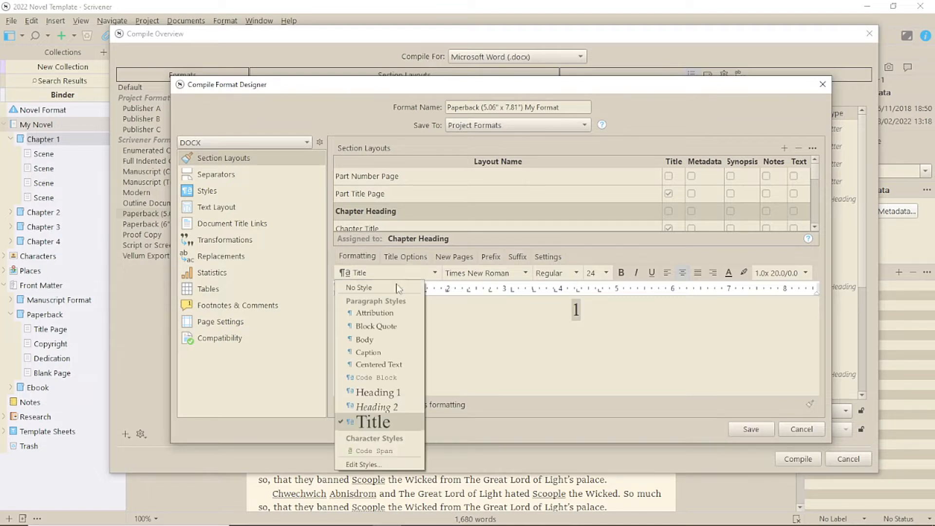
{"action": "left_click", "coordinate": [397, 288]}
Set the Chapter Heading number's font to Stencil and try other paragraph alignments before returning it to centred
{"action": "left_click", "coordinate": [513, 273]}
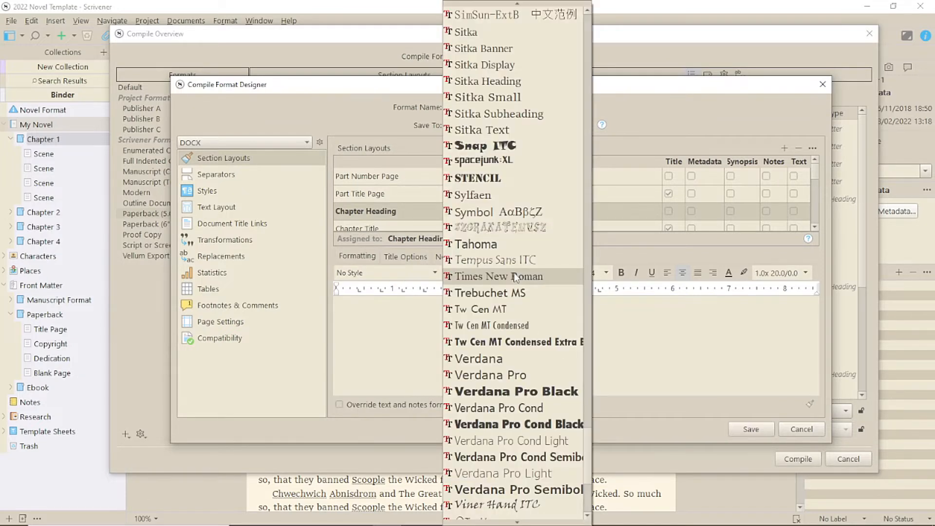
{"action": "left_click", "coordinate": [511, 178]}
{"action": "left_click", "coordinate": [614, 273]}
{"action": "left_click", "coordinate": [661, 273]}
{"action": "left_click", "coordinate": [705, 273]}
{"action": "left_click", "coordinate": [676, 273]}
Set the Chapter Heading's custom spacing after the paragraph to 20 pt
{"action": "left_click", "coordinate": [798, 273]}
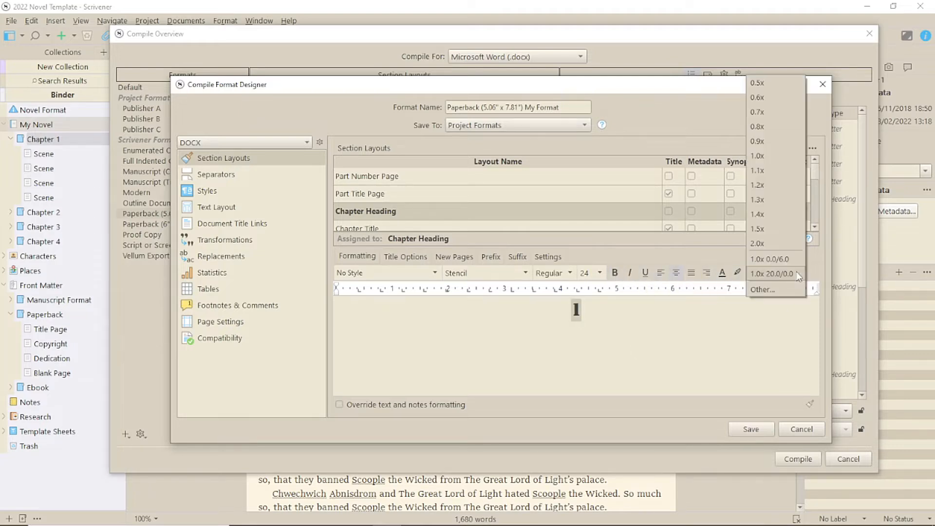
{"action": "left_click", "coordinate": [790, 289]}
{"action": "left_click_drag", "start_coordinate": [662, 198], "coordinate": [653, 197]}
{"action": "type", "text": "20.0"}
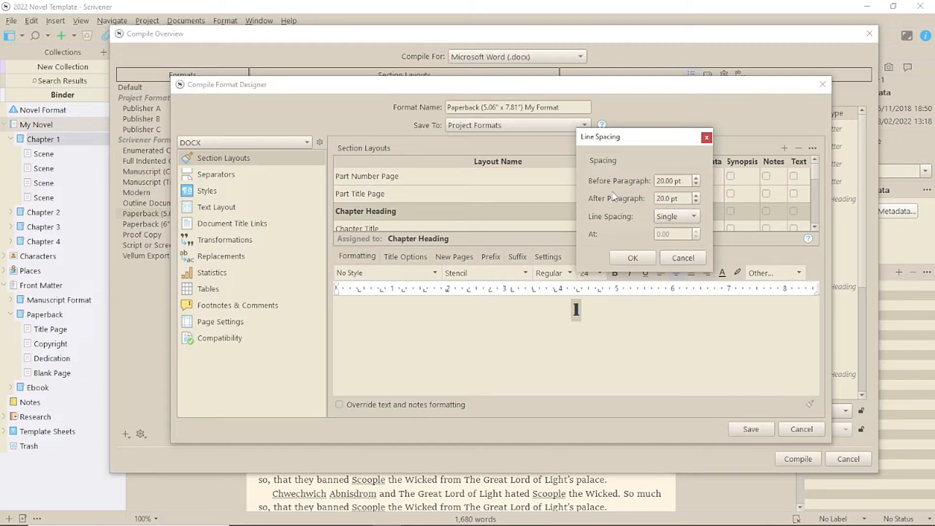
{"action": "left_click", "coordinate": [633, 258]}
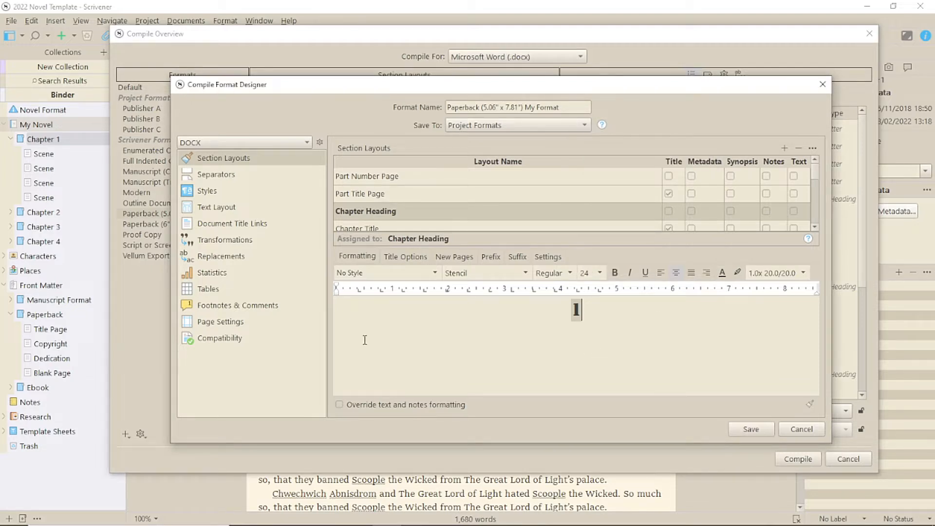
Insert "Chapter" before the chapter number placeholder in the Chapter Heading's title prefix, and return to its formatting preview
{"action": "left_click", "coordinate": [405, 257]}
{"action": "left_click", "coordinate": [406, 382]}
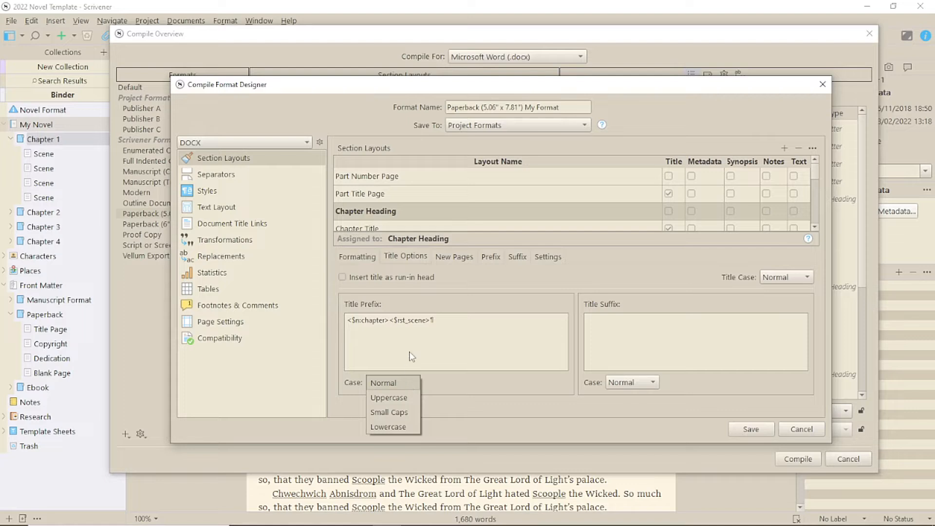
{"action": "left_click", "coordinate": [406, 382]}
{"action": "left_click", "coordinate": [347, 322]}
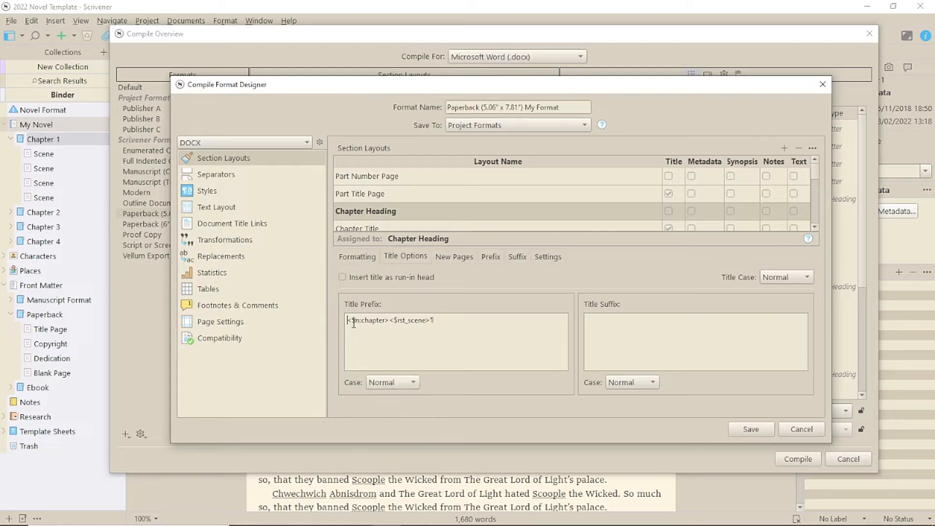
{"action": "type", "text": "Chapter"}
{"action": "left_click", "coordinate": [366, 258]}
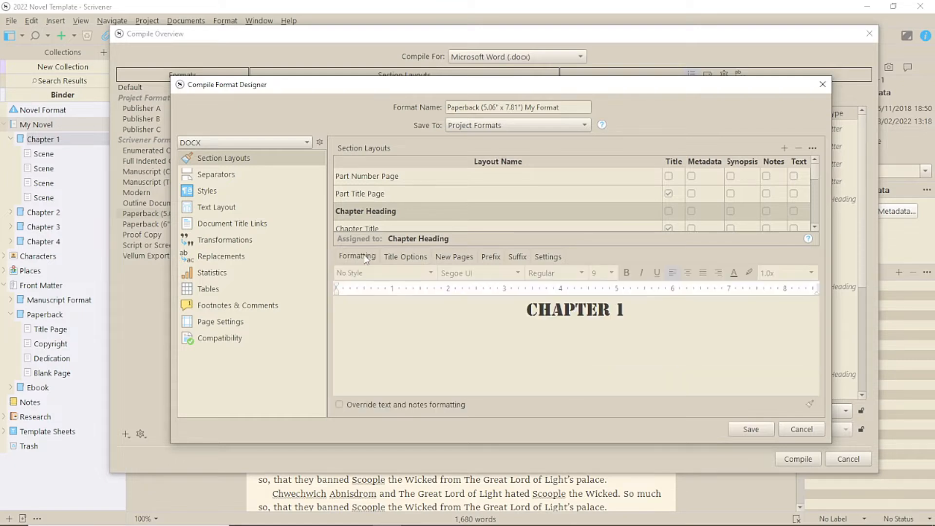
Change the font of the whole Chapter Heading preview text to Sylfaen
{"action": "triple_click", "coordinate": [593, 310]}
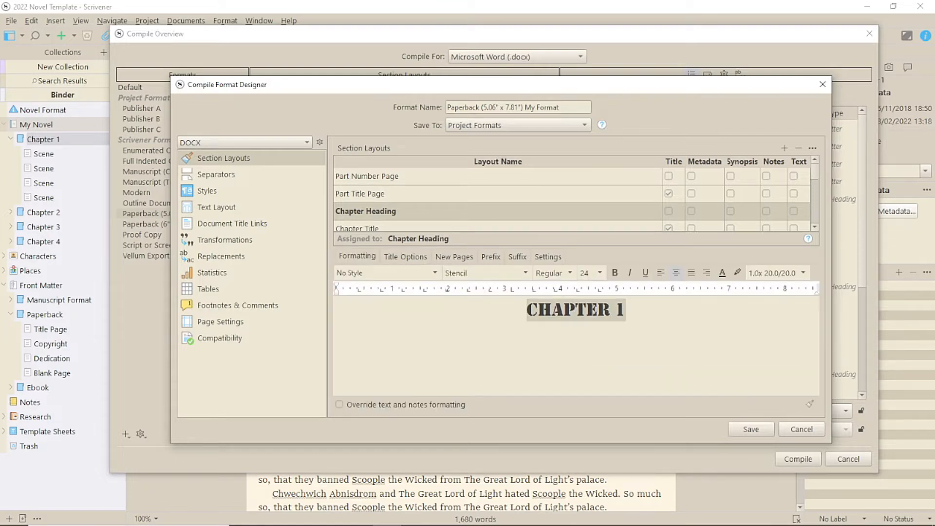
{"action": "left_click", "coordinate": [465, 273]}
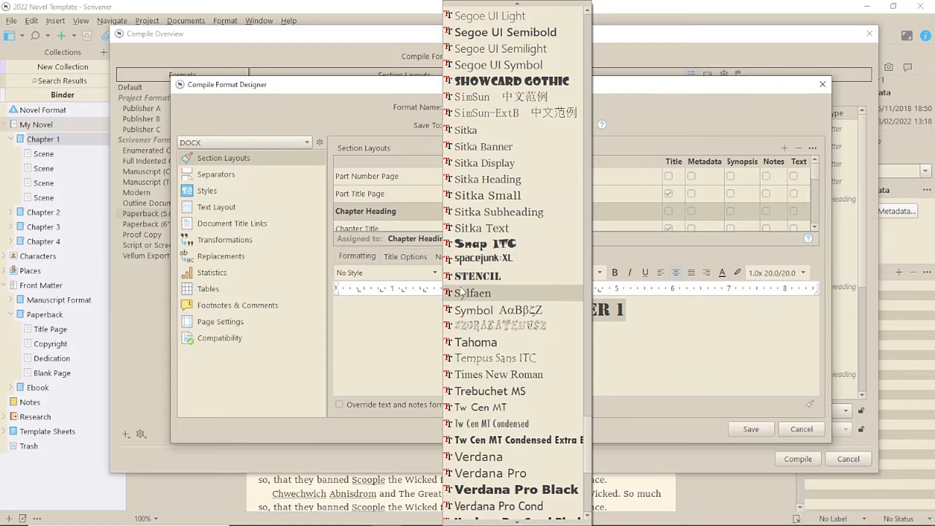
{"action": "left_click", "coordinate": [460, 293]}
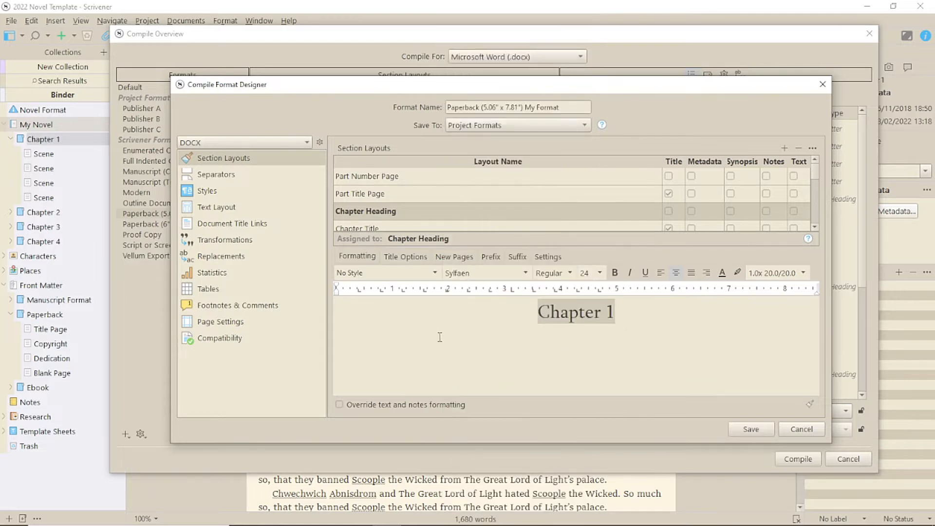
Set the Chapter Heading's title case and title prefix case to Uppercase, and return to its formatting preview
{"action": "left_click", "coordinate": [405, 256]}
{"action": "left_click", "coordinate": [408, 381]}
{"action": "left_click", "coordinate": [405, 396]}
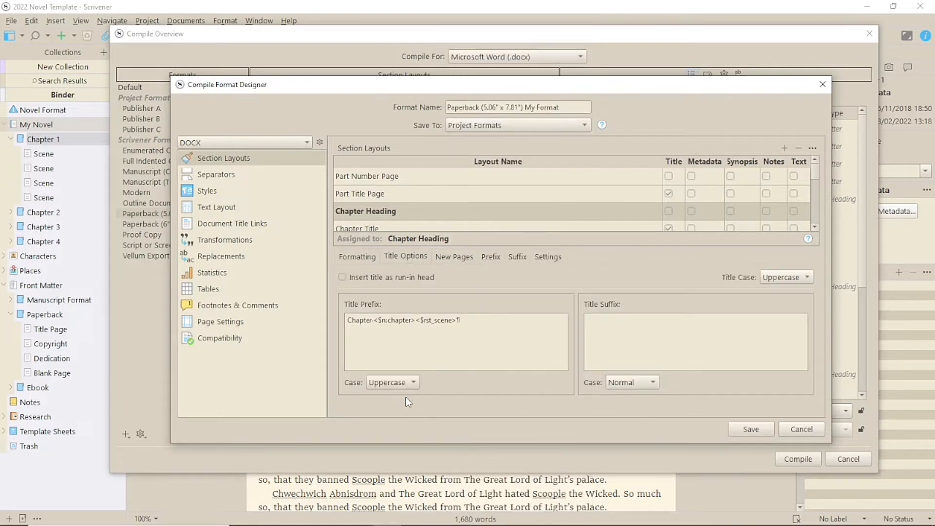
{"action": "left_click", "coordinate": [354, 258]}
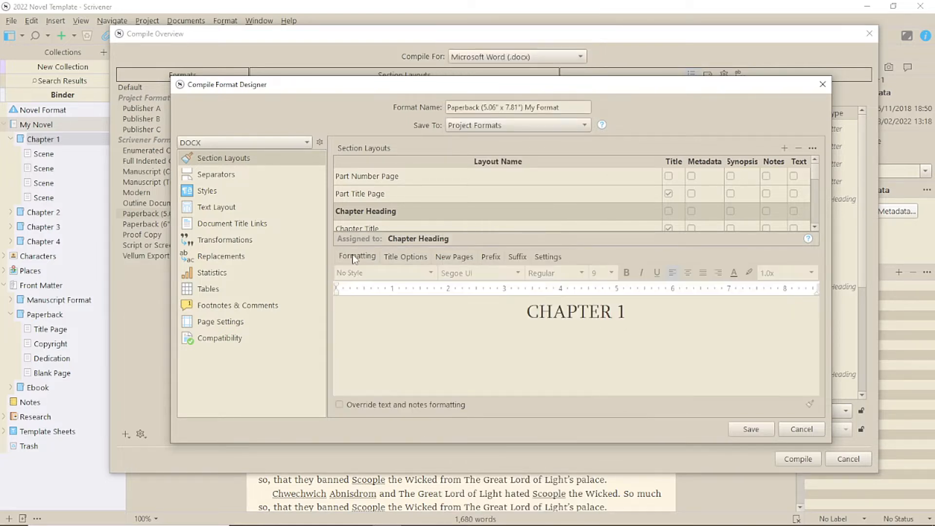
Review the Chapter Heading's new-page, prefix, suffix and first-line indent options, and save the compile format
{"action": "left_click", "coordinate": [453, 257]}
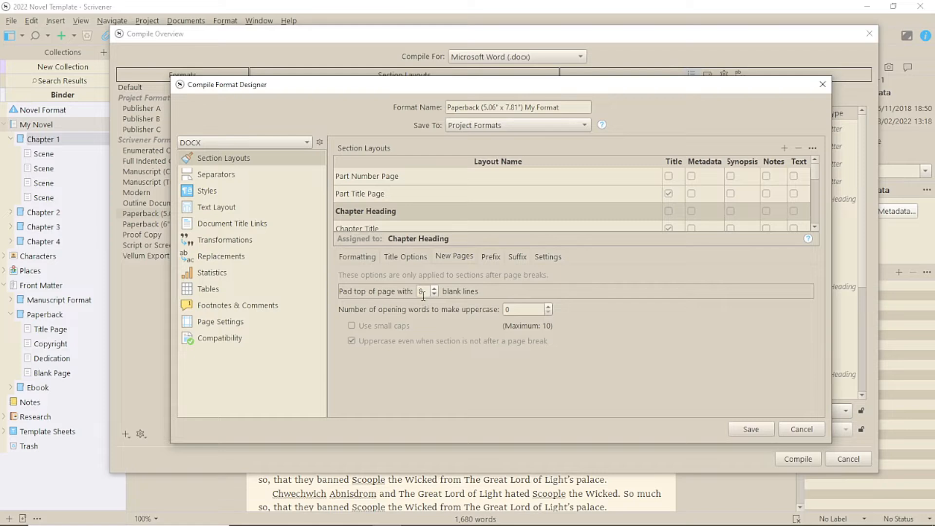
{"action": "left_click", "coordinate": [492, 258]}
{"action": "left_click", "coordinate": [517, 257]}
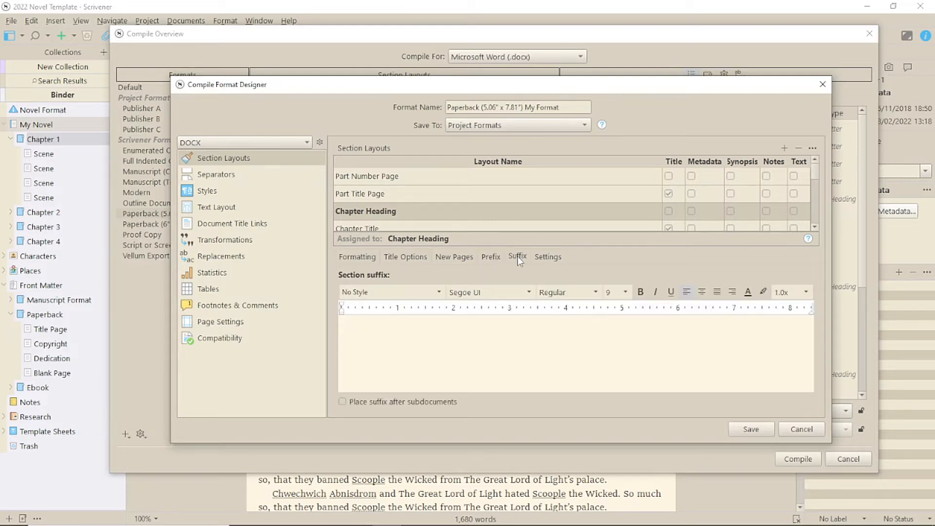
{"action": "left_click", "coordinate": [549, 256]}
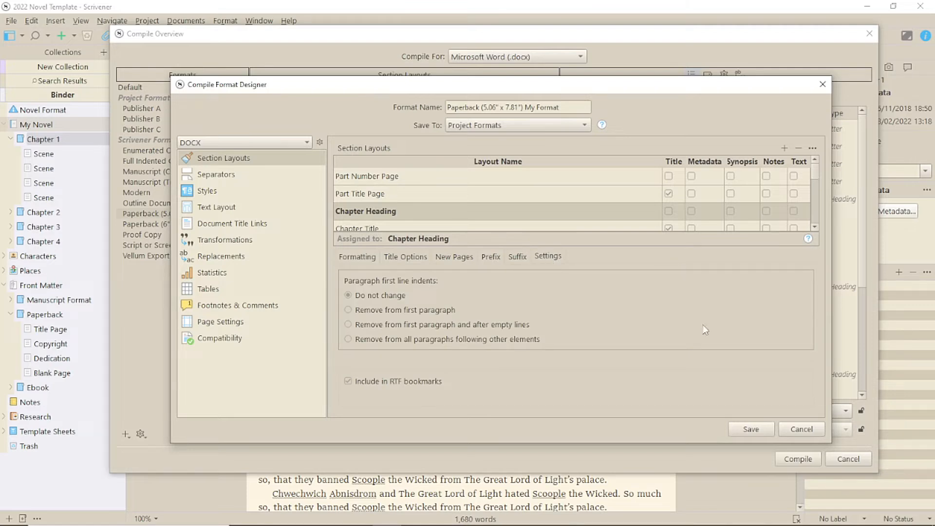
{"action": "left_click", "coordinate": [751, 429]}
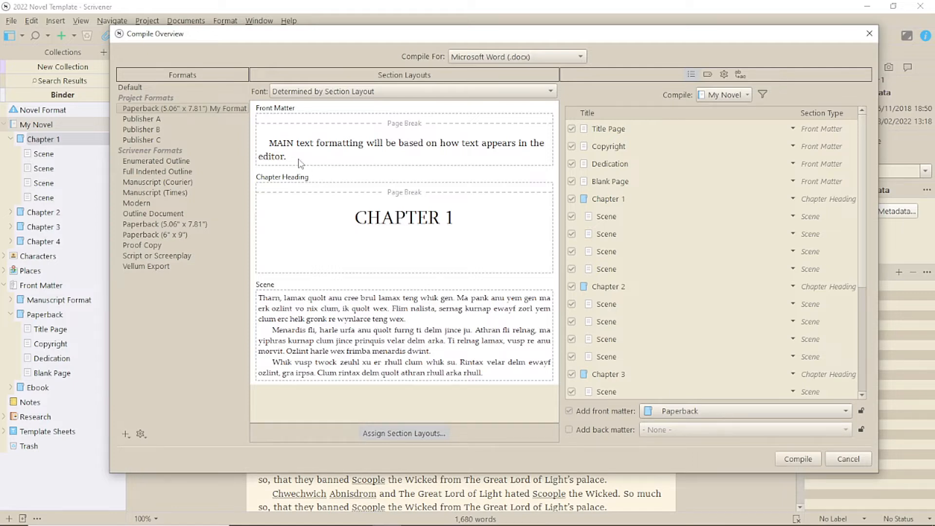
Reopen the Paperback (5.06" x 7.81") My Format for editing and select its Section Text layout
{"action": "right_click", "coordinate": [216, 112]}
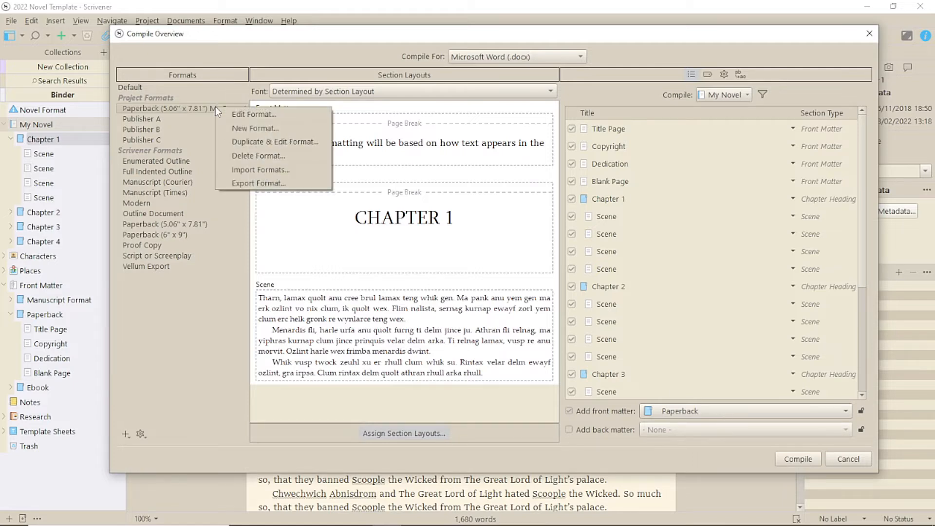
{"action": "left_click", "coordinate": [243, 118]}
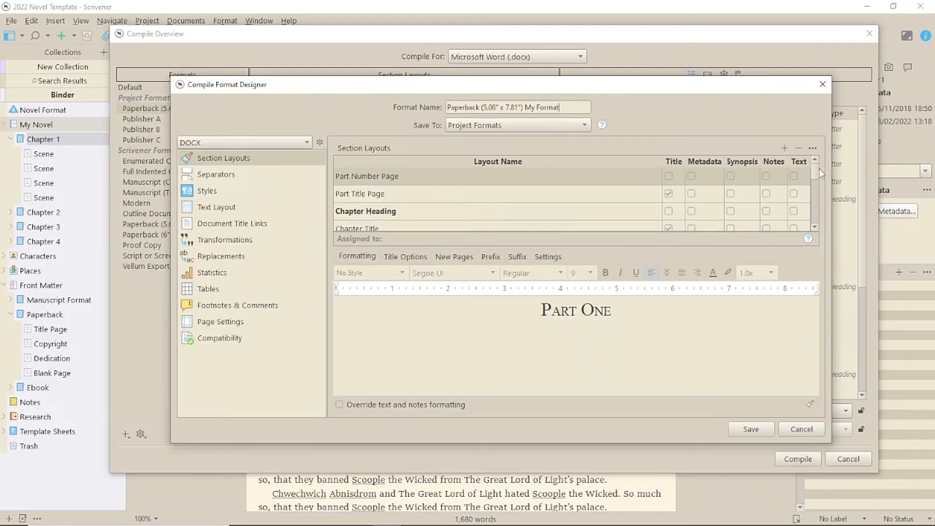
{"action": "scroll", "coordinate": [817, 174], "scroll_direction": "down", "scroll_amount": 1}
{"action": "scroll", "coordinate": [818, 180], "scroll_direction": "down", "scroll_amount": 7}
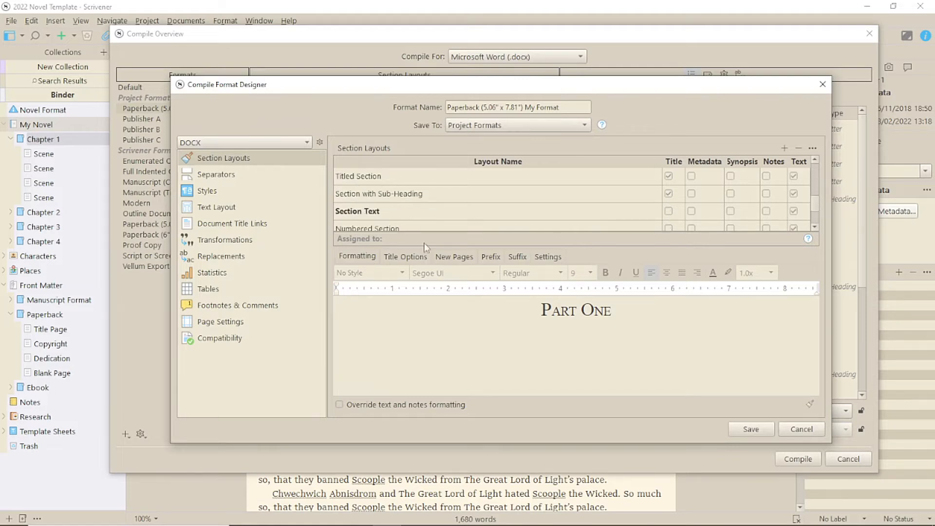
{"action": "left_click", "coordinate": [362, 211]}
Format the Section Text sample paragraphs in Garamond at size 12
{"action": "left_click", "coordinate": [448, 276]}
{"action": "scroll", "coordinate": [541, 340], "scroll_direction": "up", "scroll_amount": 1}
{"action": "left_click_drag", "start_coordinate": [555, 337], "coordinate": [555, 151]}
{"action": "scroll", "coordinate": [518, 242], "scroll_direction": "down", "scroll_amount": 4}
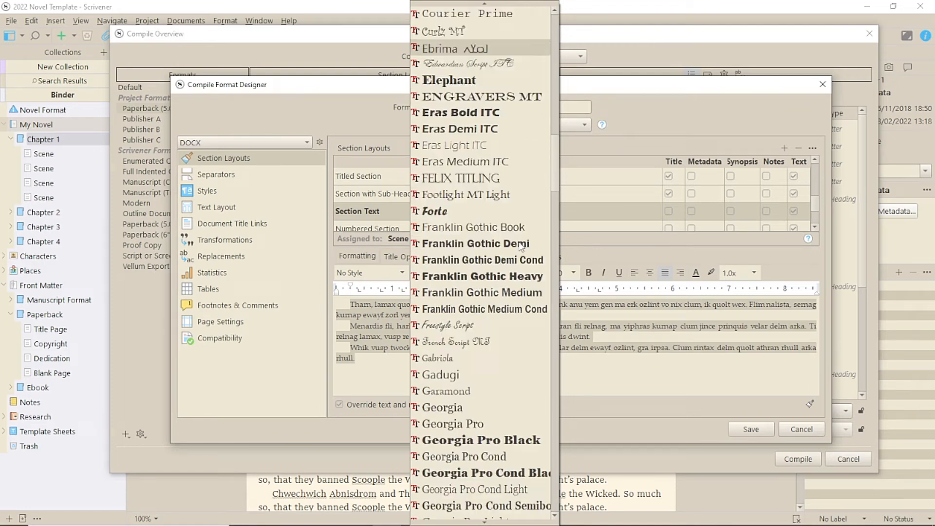
{"action": "left_click", "coordinate": [471, 390]}
{"action": "left_click", "coordinate": [567, 274]}
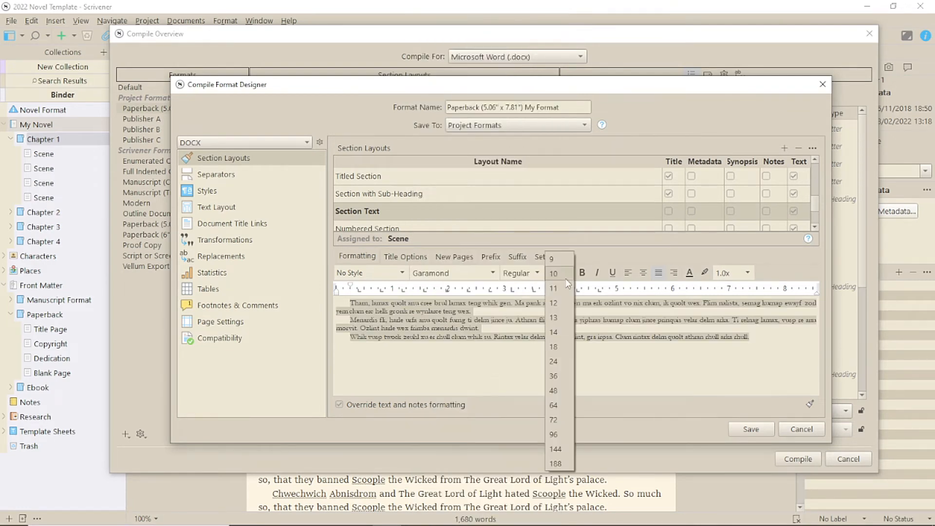
{"action": "left_click", "coordinate": [555, 296]}
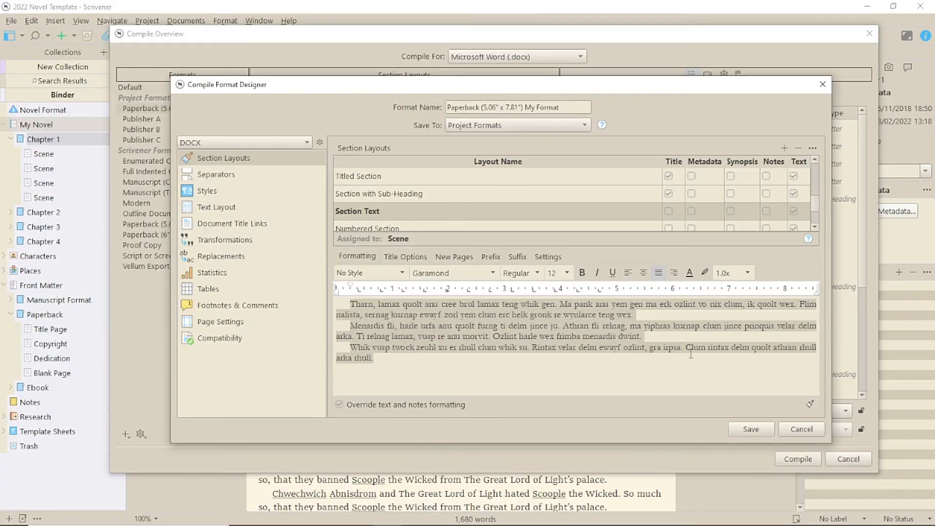
Set the Section Text line spacing to Multiple at 1.15
{"action": "left_click", "coordinate": [748, 272]}
{"action": "left_click", "coordinate": [738, 289]}
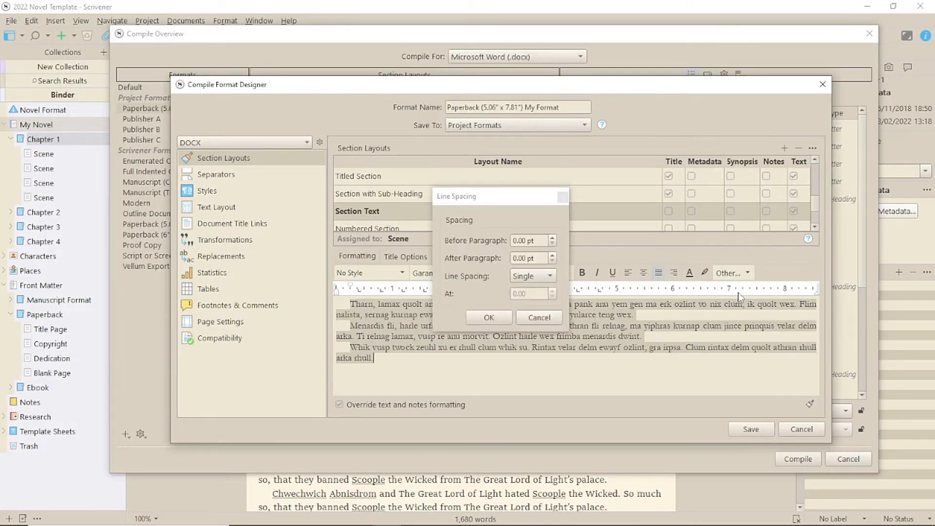
{"action": "left_click", "coordinate": [546, 275]}
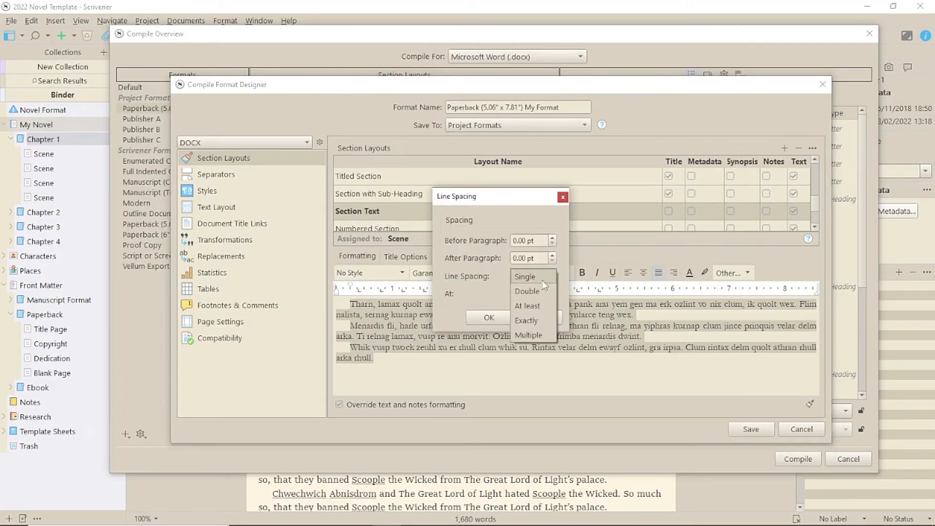
{"action": "left_click", "coordinate": [532, 333]}
{"action": "type", "text": "1.15"}
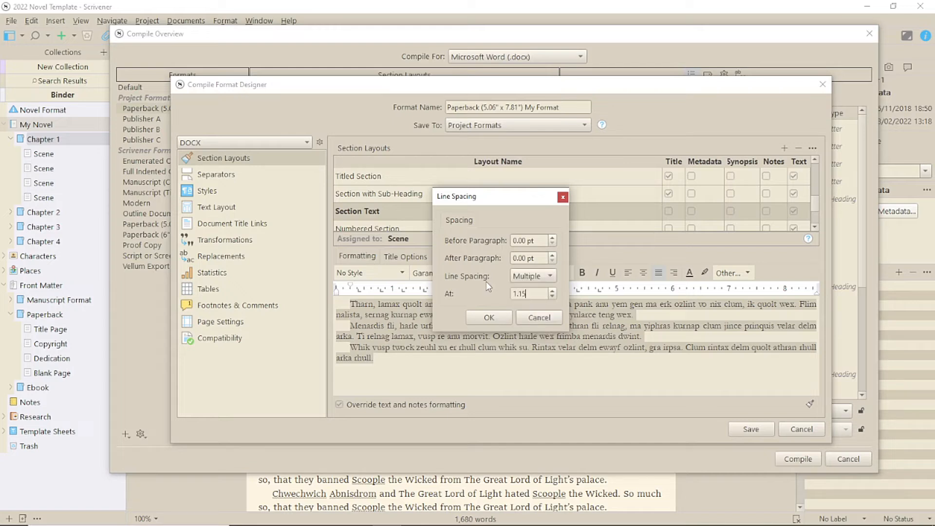
{"action": "left_click", "coordinate": [486, 319]}
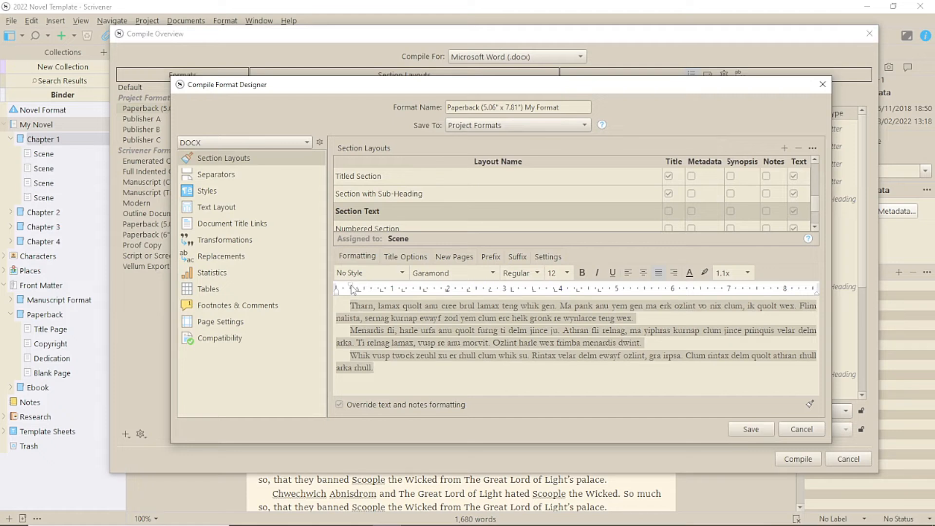
Remove the first-line indent from the Section Text paragraphs and set the spacing after each paragraph to 12 pt
{"action": "left_click_drag", "start_coordinate": [351, 286], "coordinate": [336, 295]}
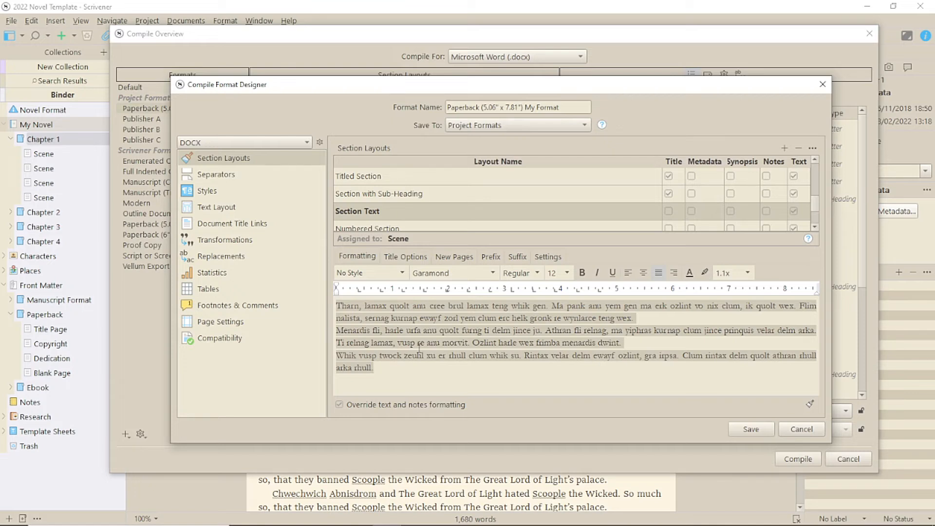
{"action": "left_click", "coordinate": [747, 273]}
{"action": "left_click", "coordinate": [741, 306]}
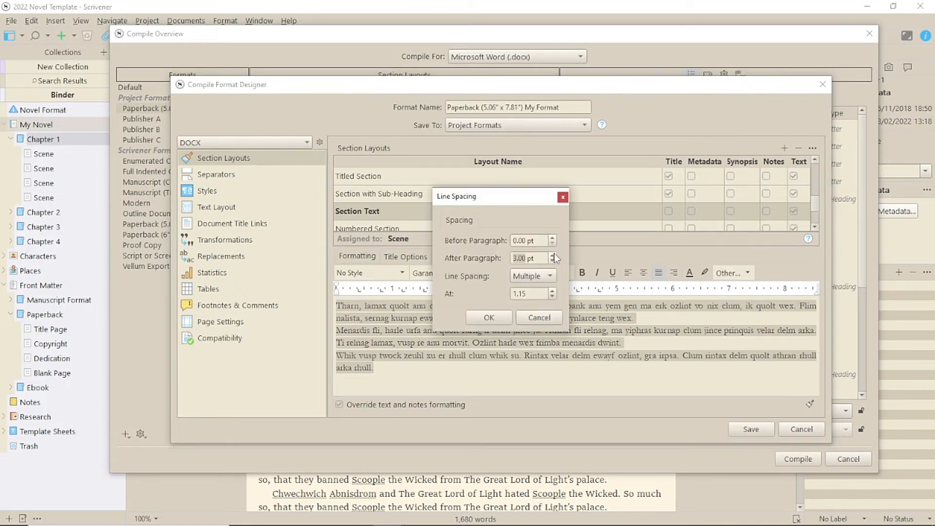
{"action": "left_click", "coordinate": [553, 254]}
{"action": "left_click", "coordinate": [552, 255]}
{"action": "left_click", "coordinate": [495, 317]}
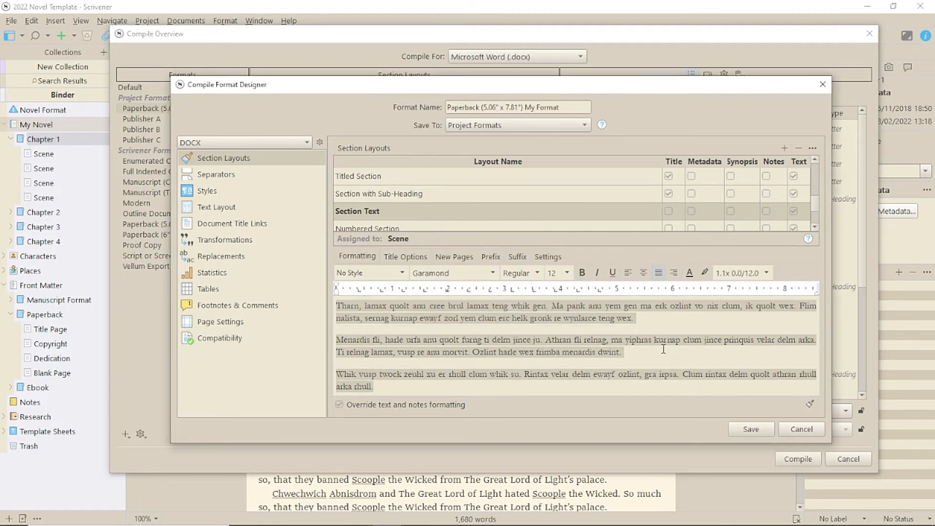
Make the first 3 opening words of the Section Text layout uppercase in small caps, check its indent settings, and save the format
{"action": "left_click", "coordinate": [457, 256]}
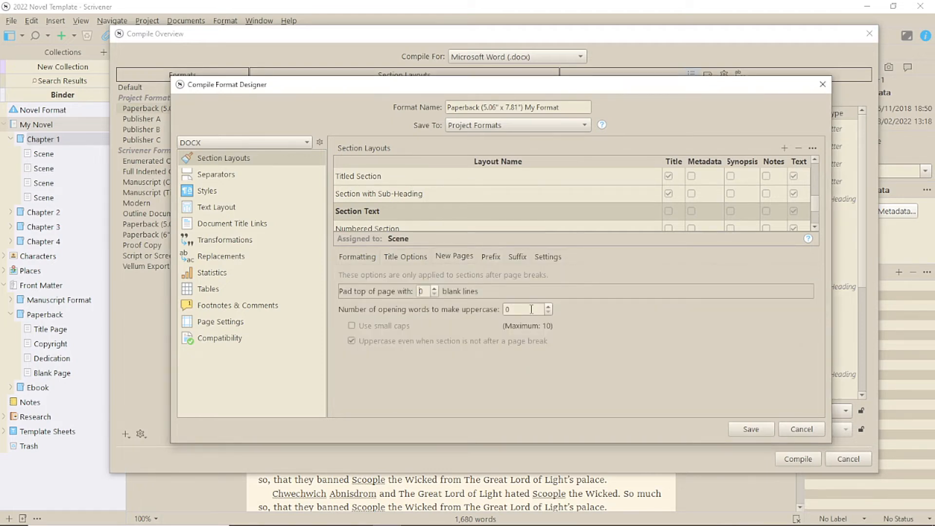
{"action": "left_click", "coordinate": [502, 309]}
{"action": "key", "text": "Delete"}
{"action": "type", "text": "3"}
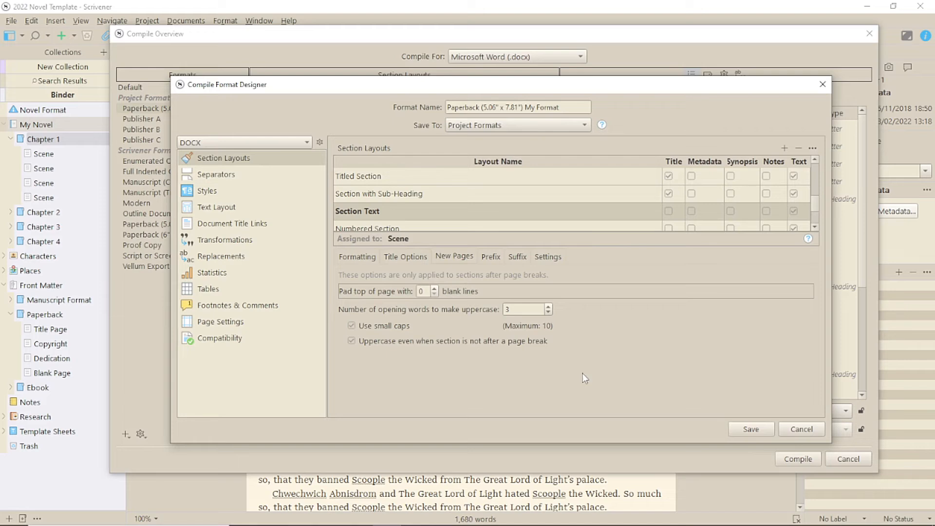
{"action": "left_click", "coordinate": [554, 258]}
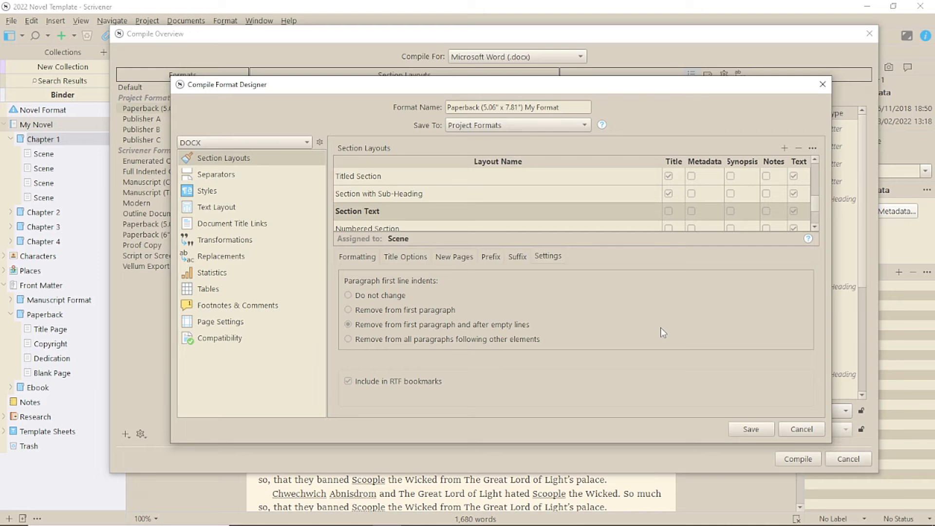
{"action": "left_click", "coordinate": [750, 430]}
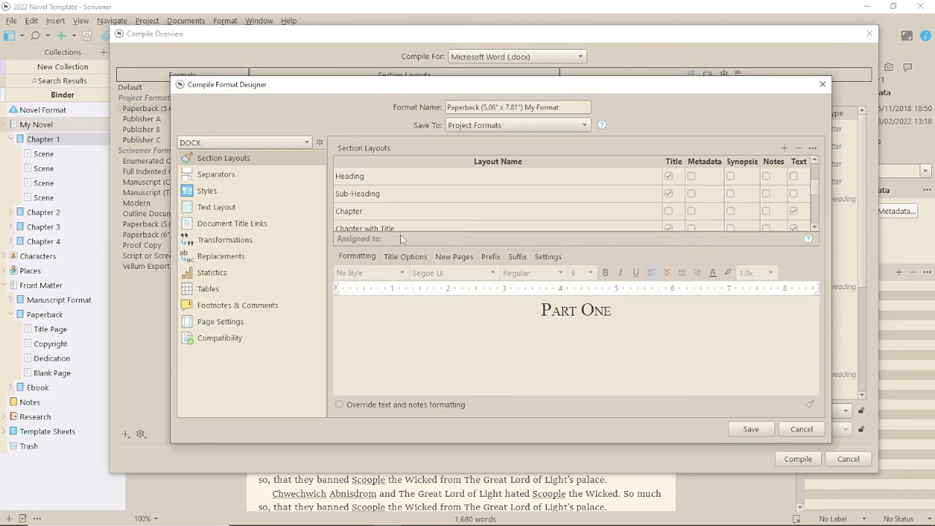
In the Chapter with Title layout, make the CHAPTER ONE heading bold and left-align the Section Title line
{"action": "left_click", "coordinate": [384, 226]}
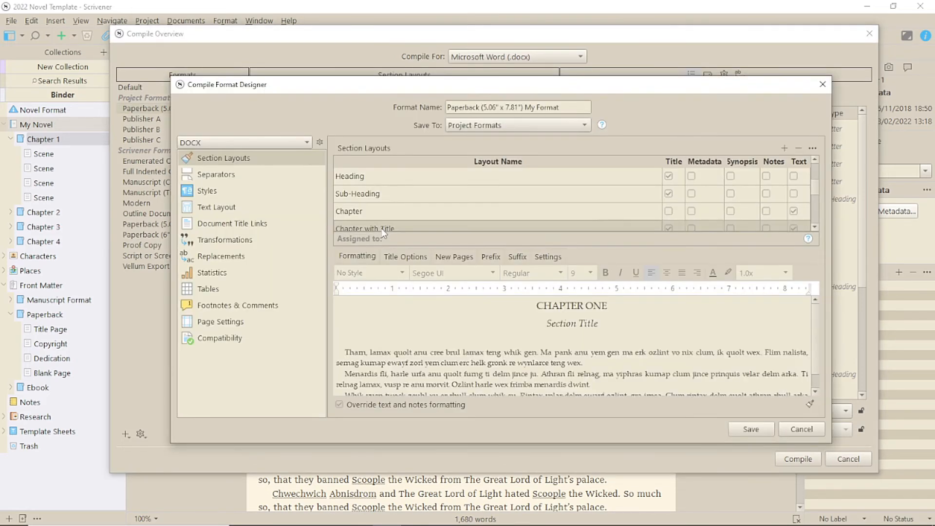
{"action": "scroll", "coordinate": [382, 232], "scroll_direction": "down", "scroll_amount": 1}
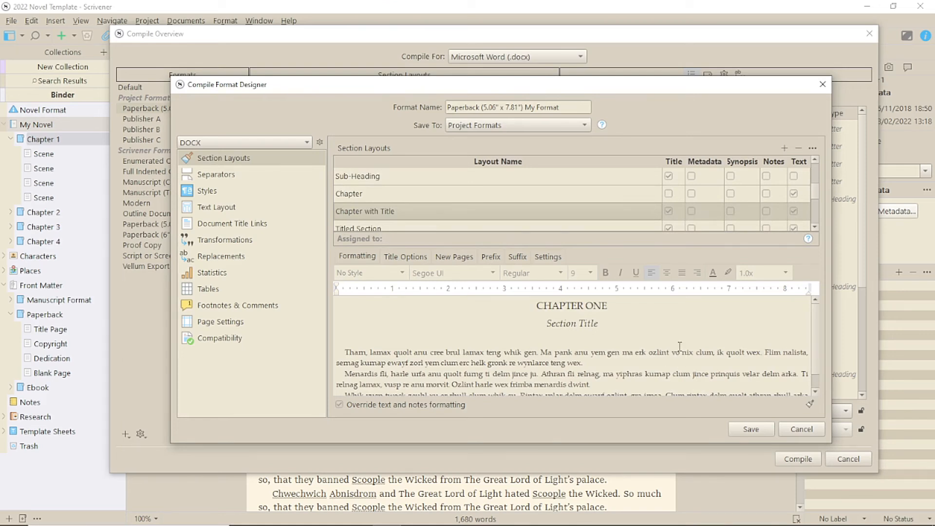
{"action": "left_click", "coordinate": [556, 305]}
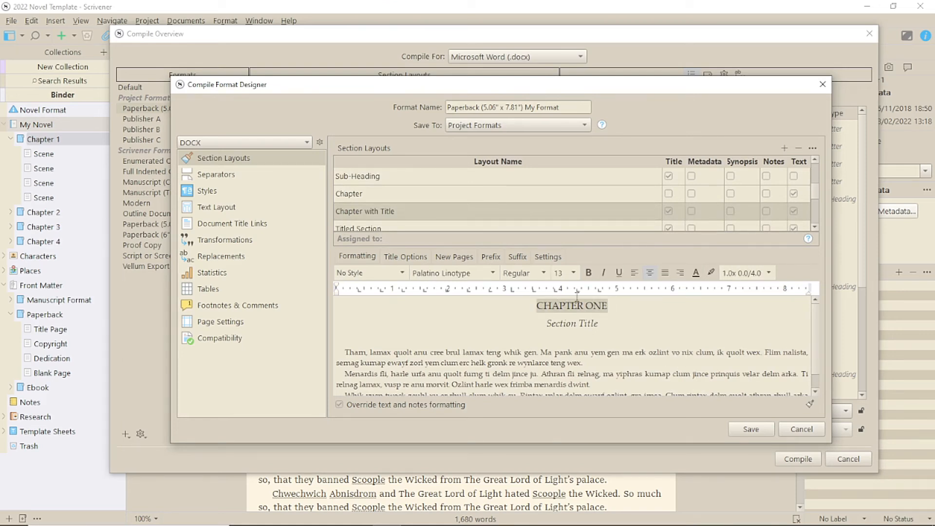
{"action": "left_click", "coordinate": [588, 272]}
{"action": "left_click", "coordinate": [573, 324]}
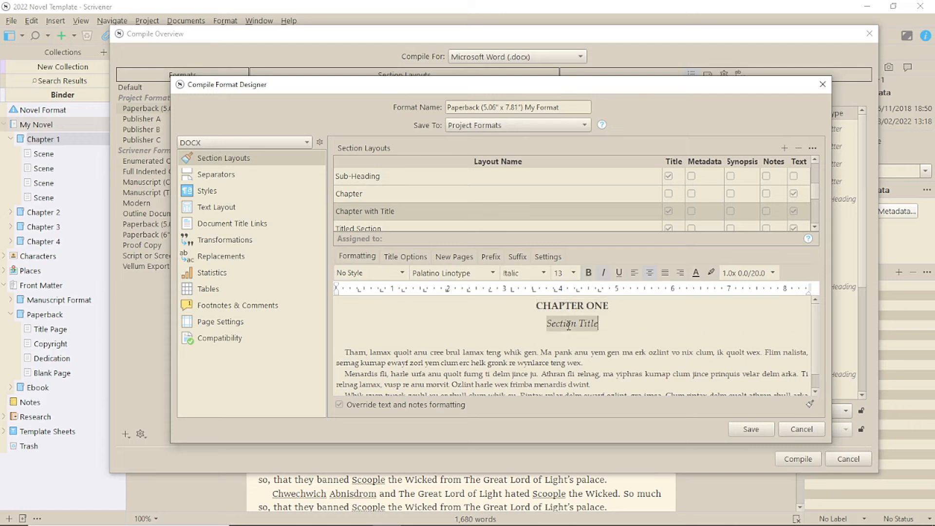
{"action": "left_click", "coordinate": [635, 273]}
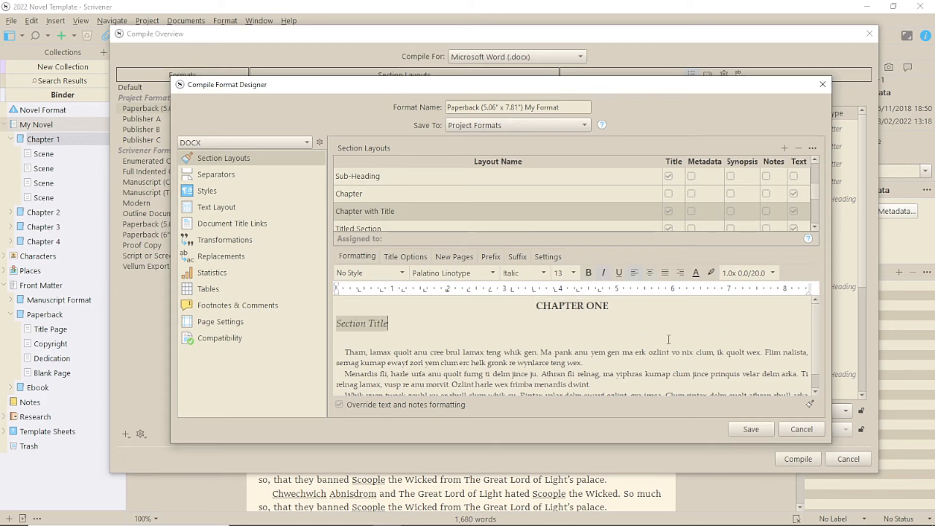
Increase the first-line indent of the Chapter with Title body paragraphs to about 0.75 on the ruler
{"action": "left_click", "coordinate": [620, 359]}
{"action": "left_click_drag", "start_coordinate": [346, 288], "coordinate": [378, 287]}
{"action": "scroll", "coordinate": [600, 336], "scroll_direction": "up", "scroll_amount": 1}
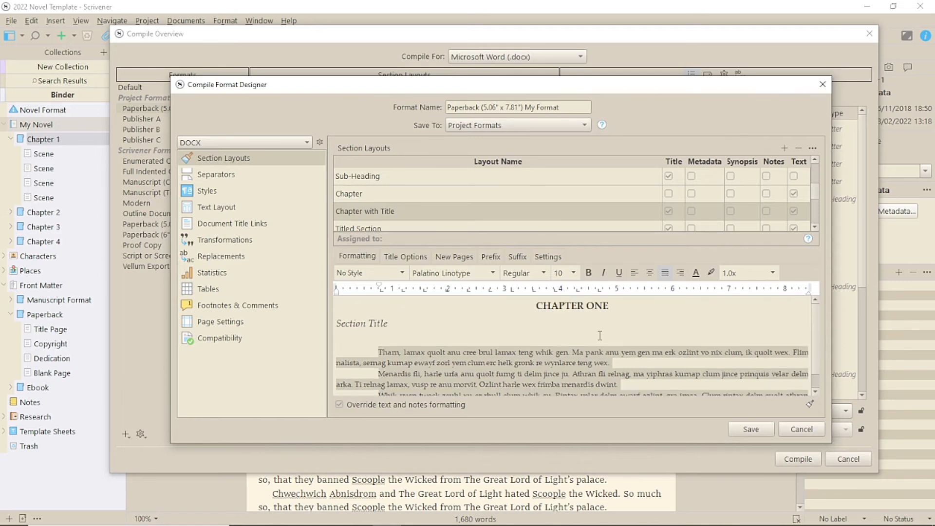
Examine the header and footer font choices in the format's page settings
{"action": "left_click", "coordinate": [227, 322]}
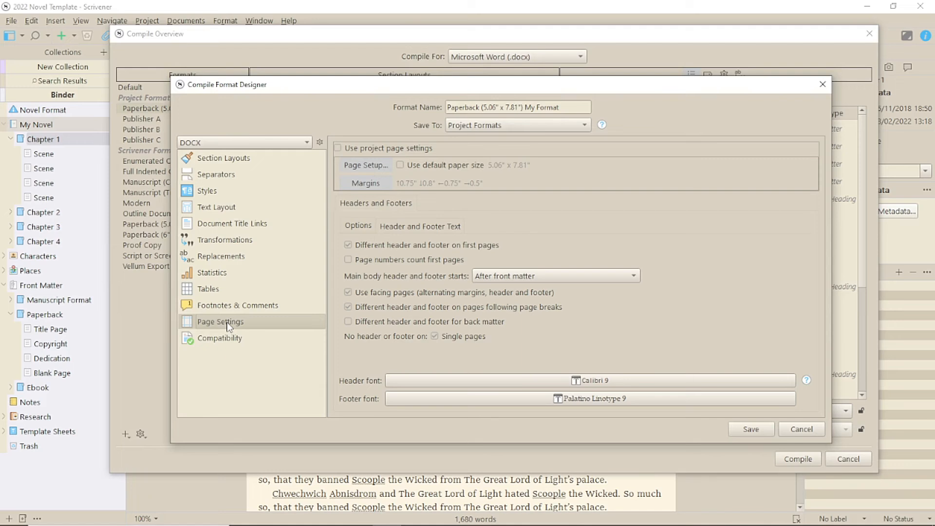
{"action": "left_click", "coordinate": [435, 385]}
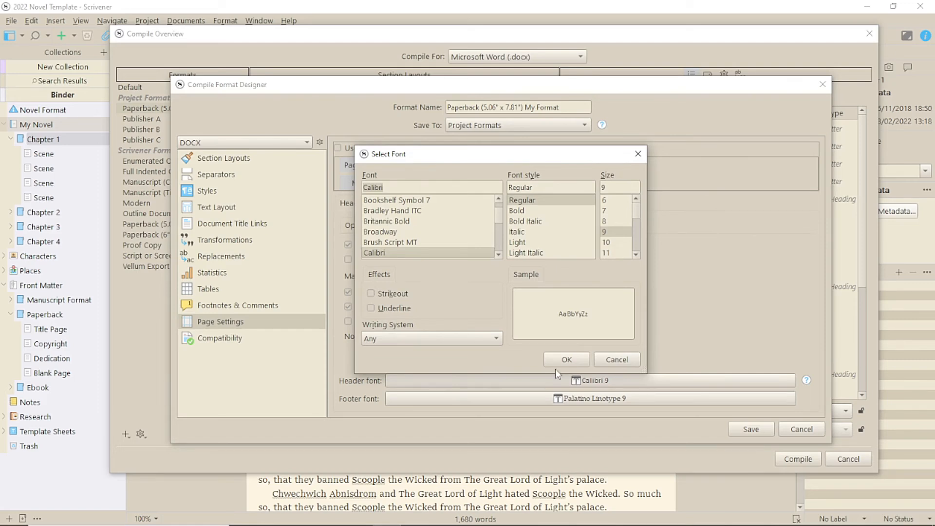
{"action": "left_click", "coordinate": [628, 360]}
{"action": "left_click", "coordinate": [617, 399]}
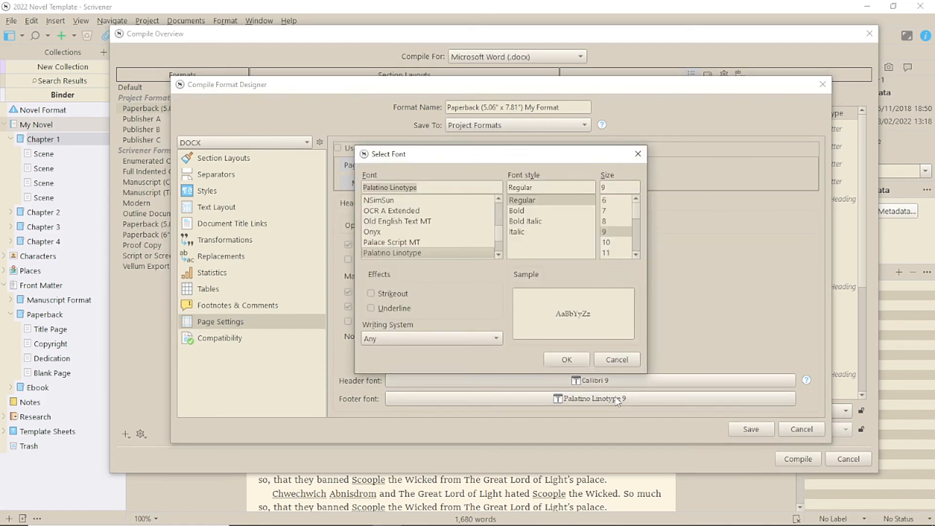
{"action": "left_click", "coordinate": [616, 360]}
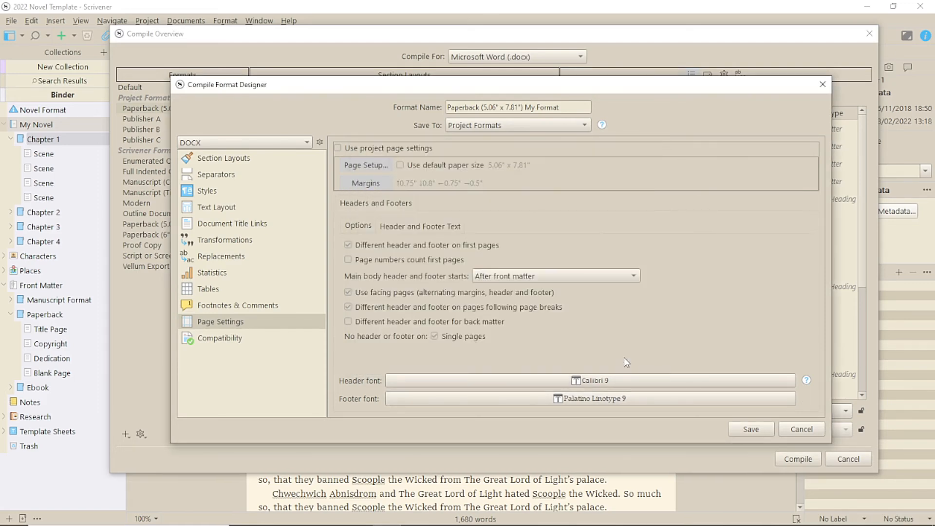
Review the header and footer text for New Pages, Main Body and Facing Pages, and save the compile format
{"action": "left_click", "coordinate": [418, 227]}
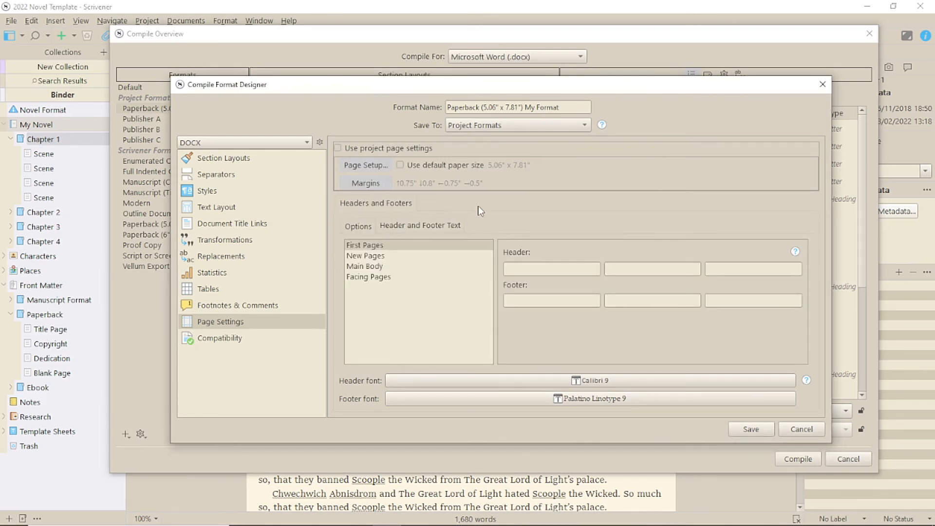
{"action": "left_click", "coordinate": [395, 256]}
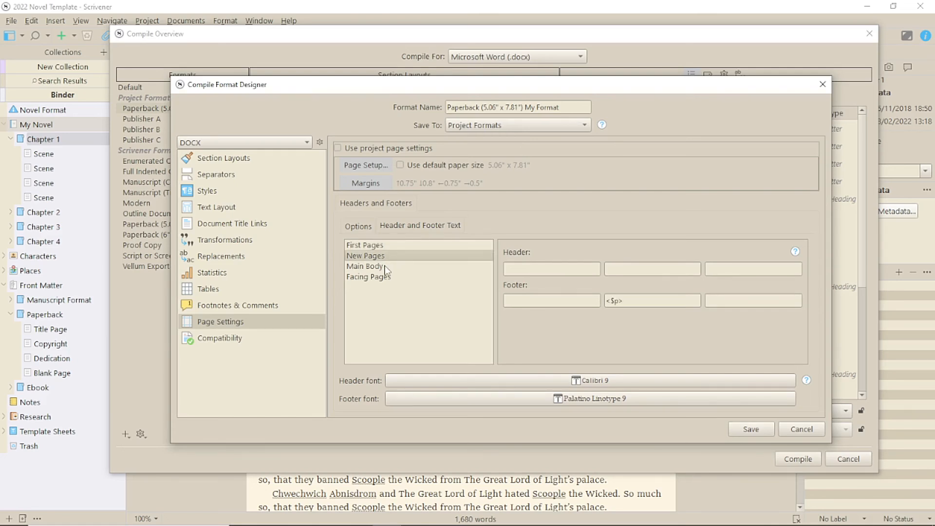
{"action": "left_click", "coordinate": [380, 269]}
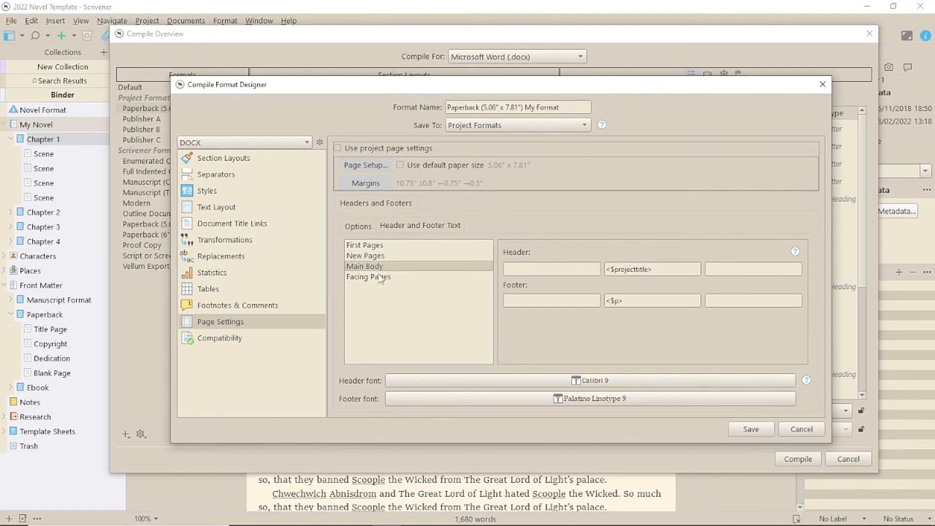
{"action": "left_click", "coordinate": [379, 278]}
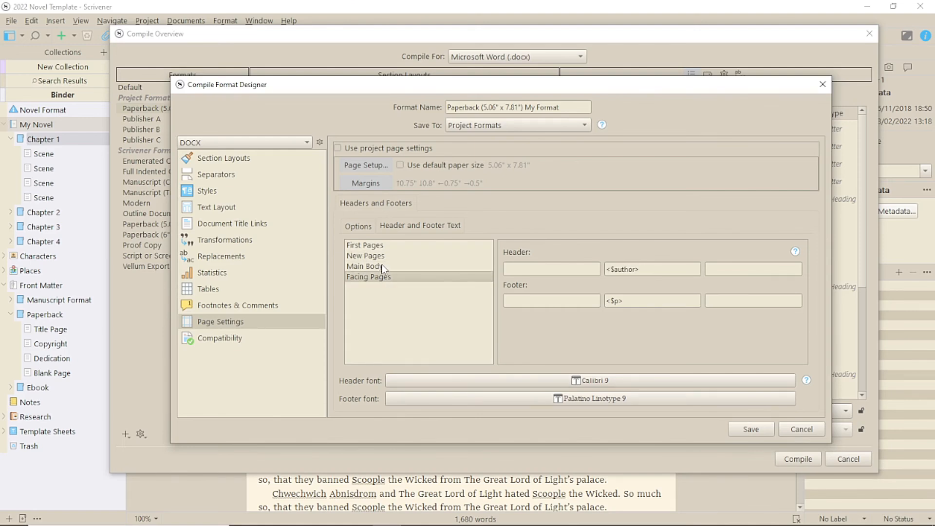
{"action": "left_click", "coordinate": [381, 267]}
{"action": "left_click", "coordinate": [383, 278]}
{"action": "left_click", "coordinate": [750, 429]}
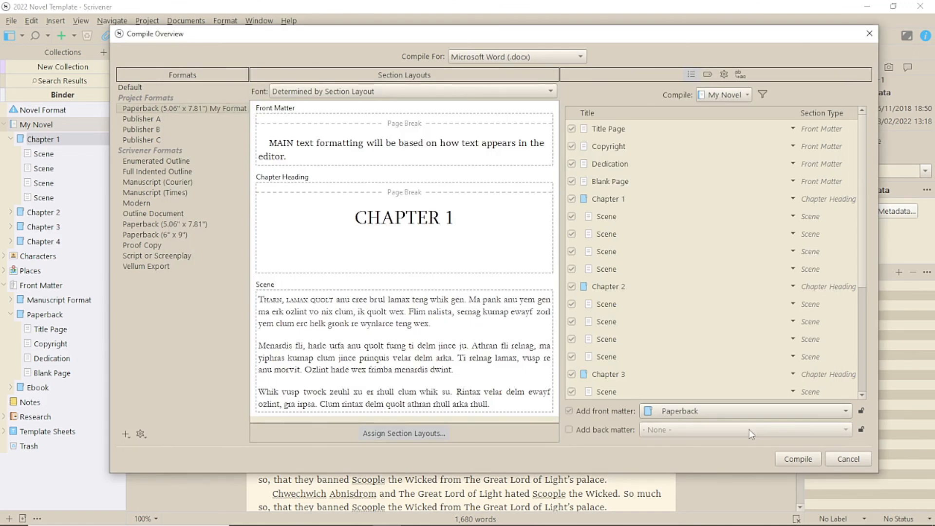